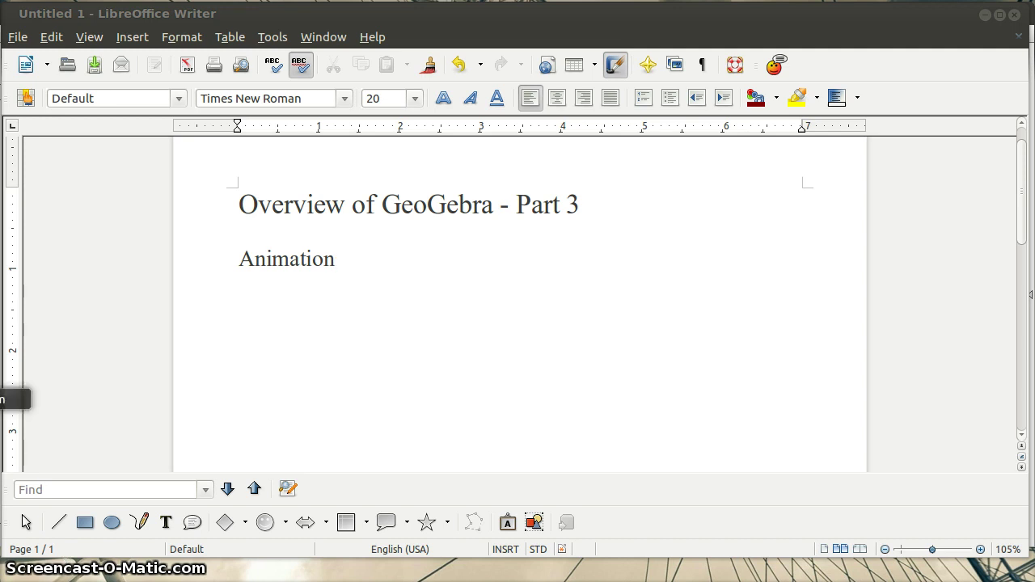
Switch from the Writer Animation title page to an empty GeoGebra workspace.
click(8, 494)
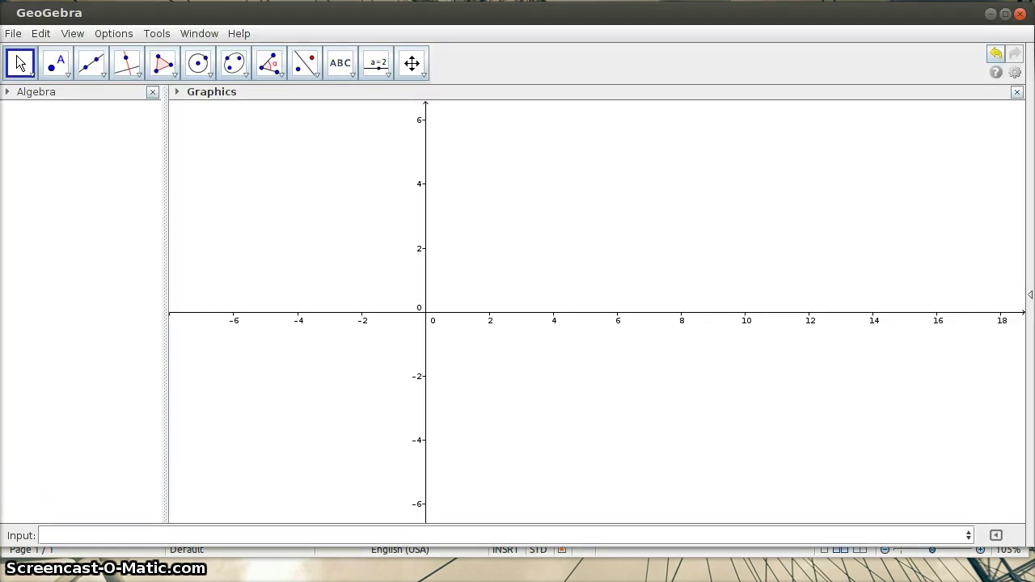
Create sliders a and b, each ranging -5 to 5 in 0.1 steps, with value 1.
click(376, 62)
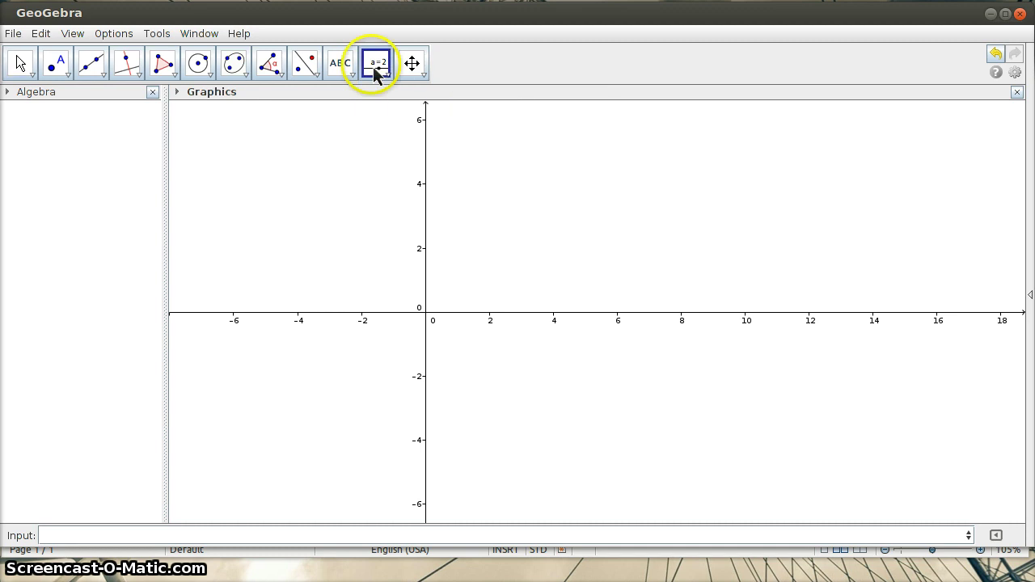
click(225, 141)
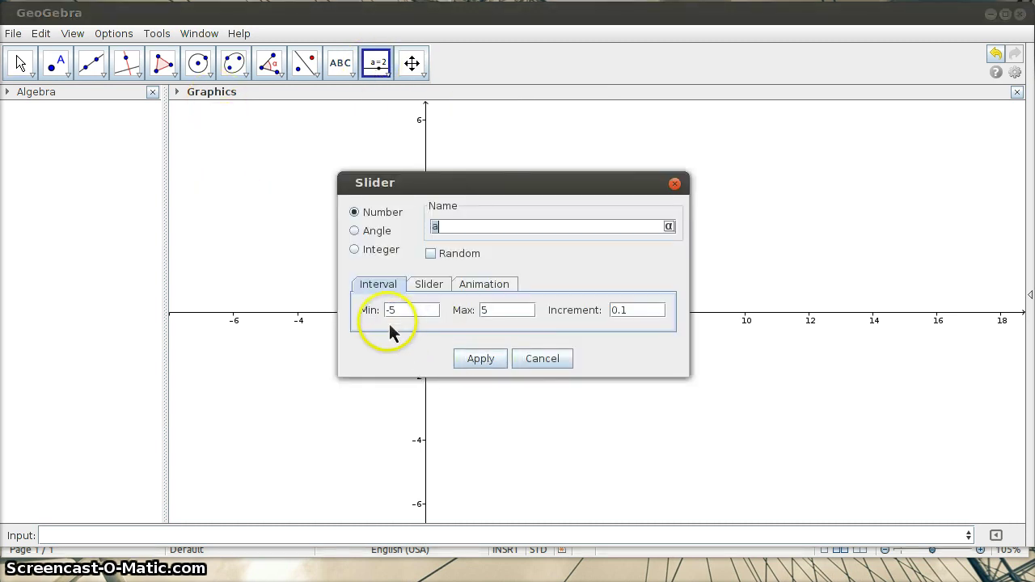
click(483, 361)
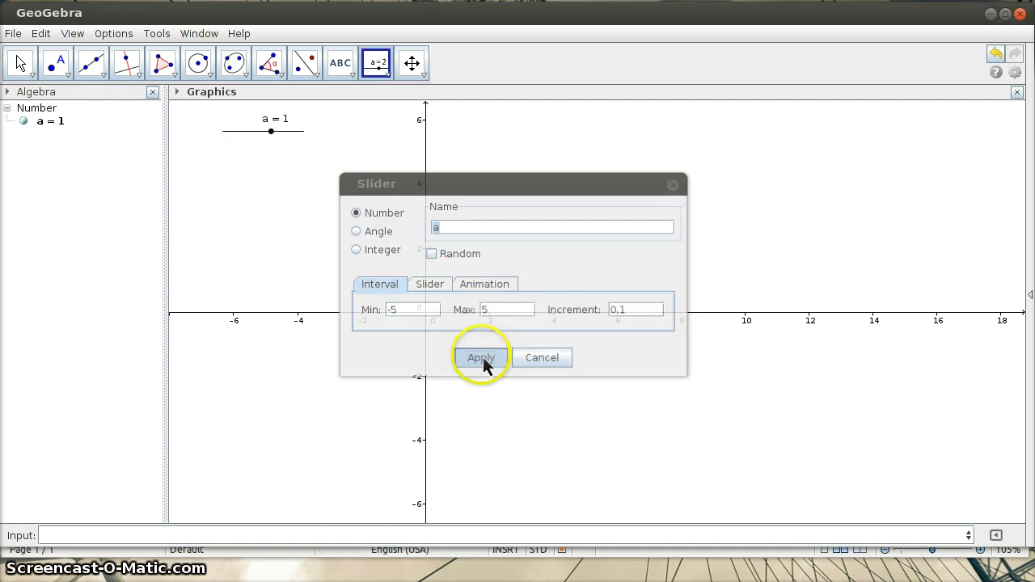
click(227, 176)
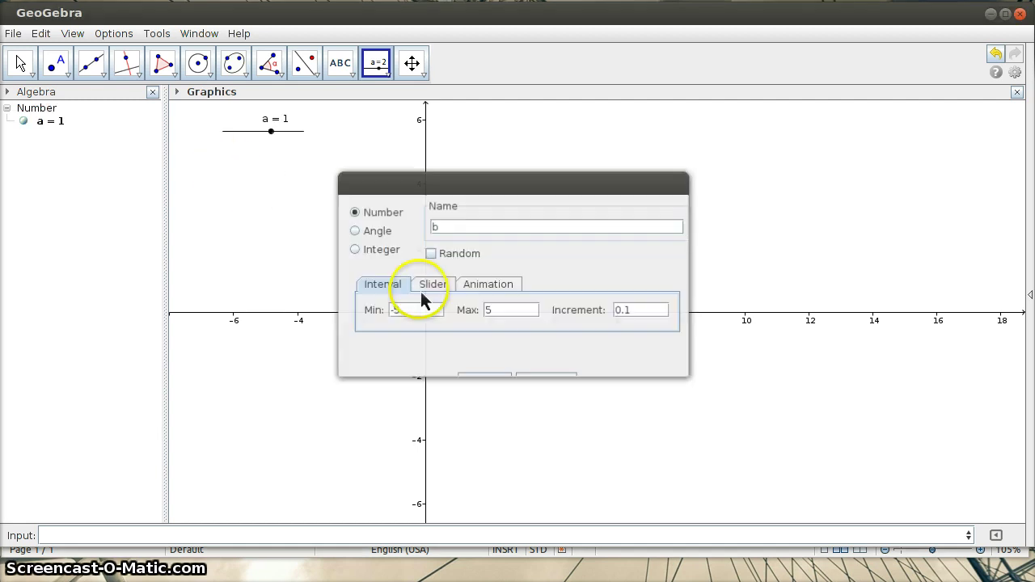
click(490, 363)
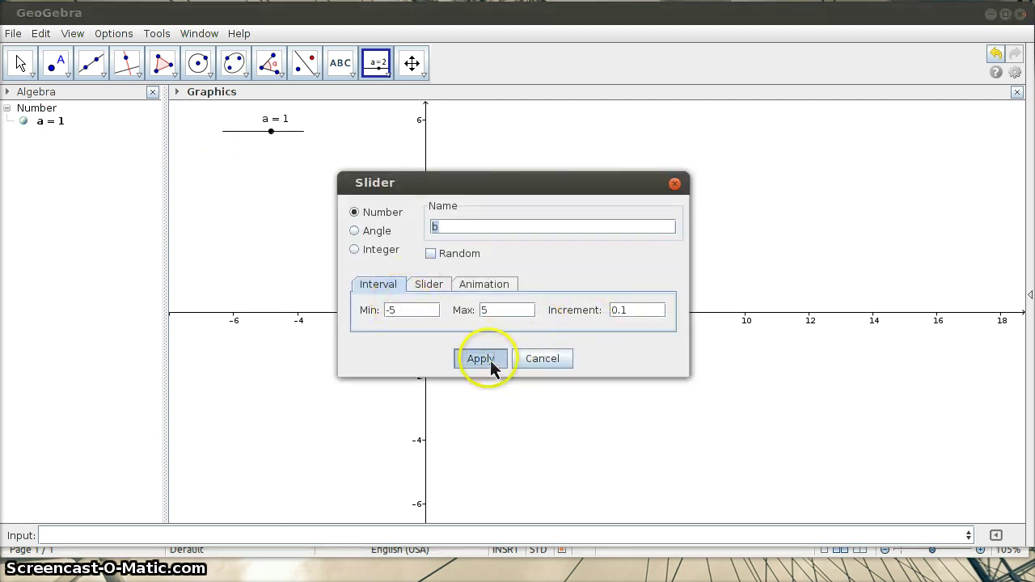
click(112, 540)
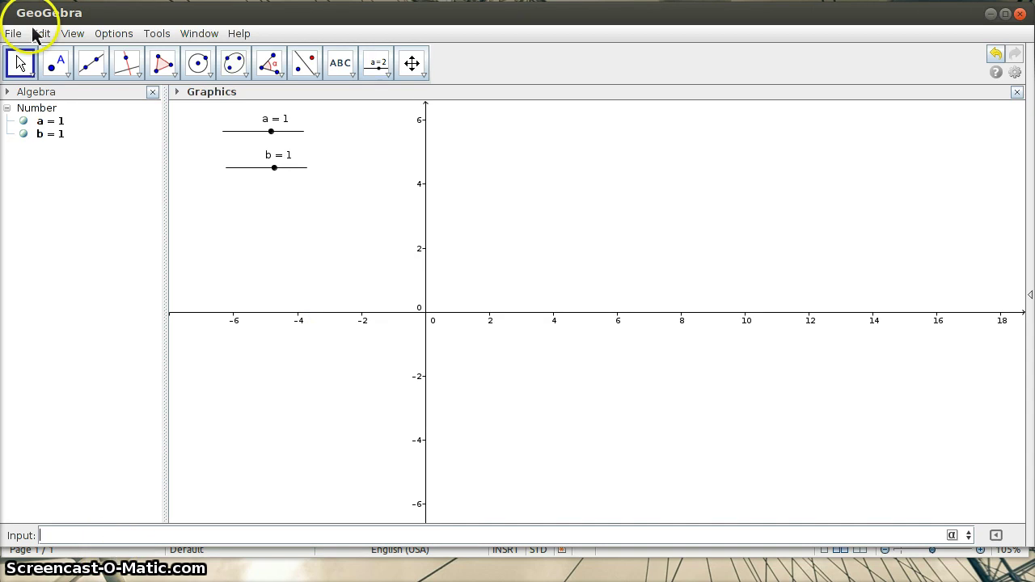
click(53, 62)
click(572, 187)
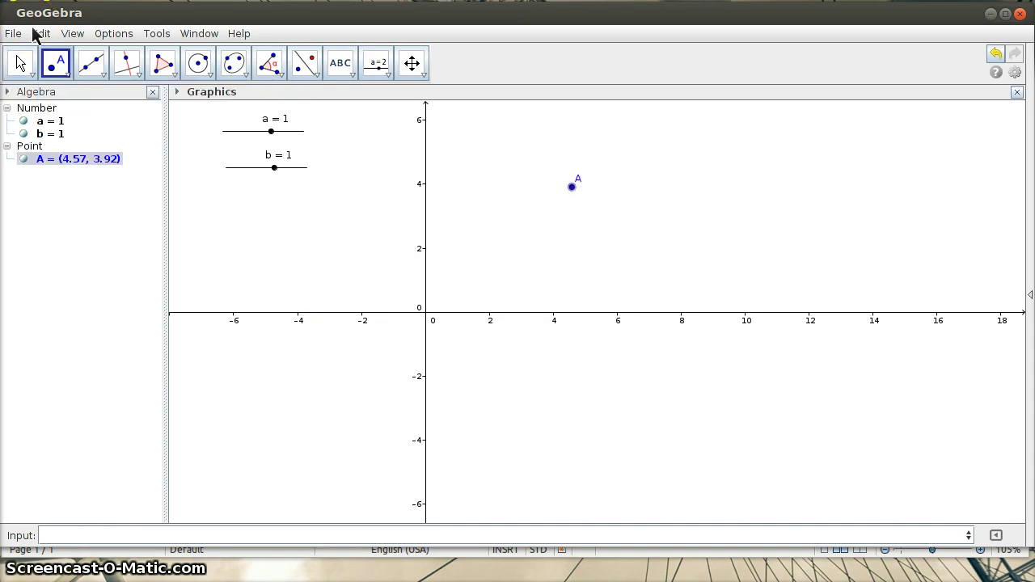
key(Escape)
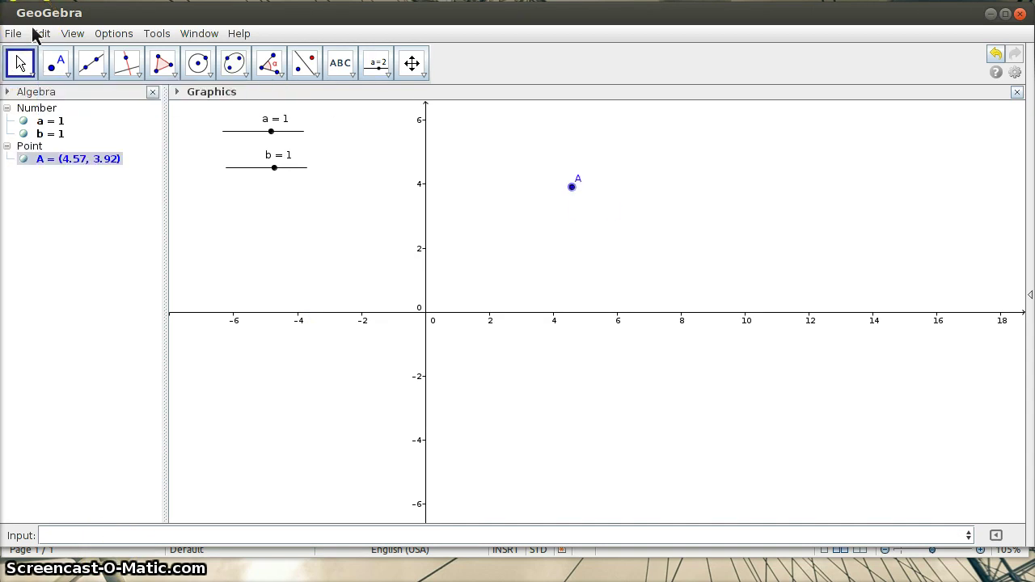
click(572, 188)
right_click(574, 188)
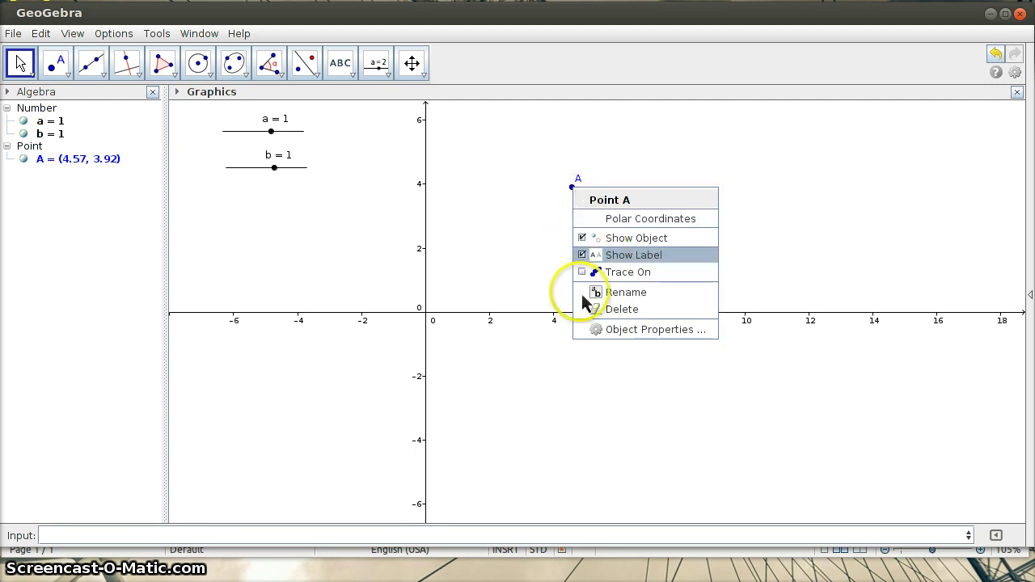
click(783, 183)
drag(550, 158, 601, 219)
key(Delete)
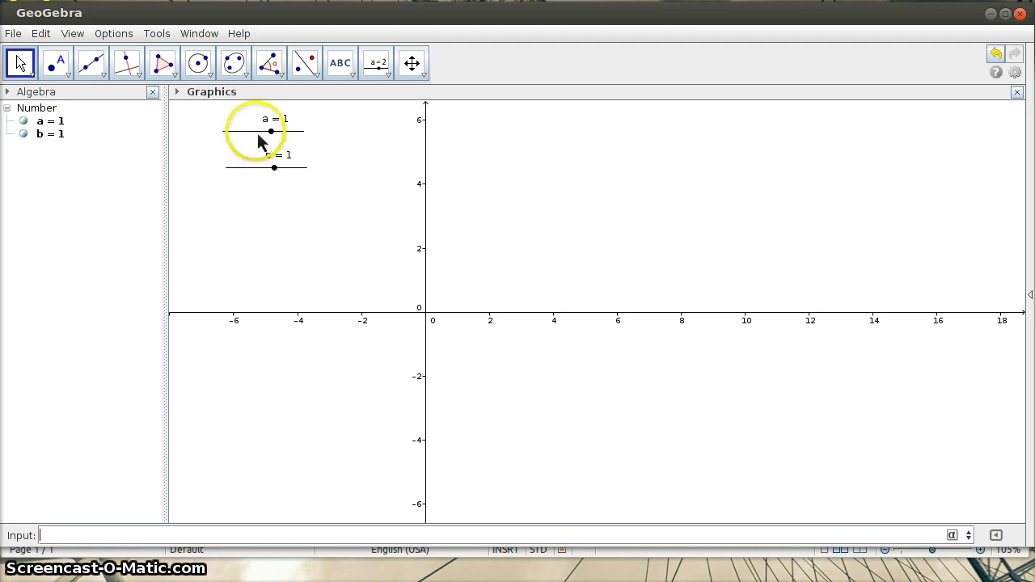
Enter (a,b) in the Input bar to create point A at (1, 1).
text((a)
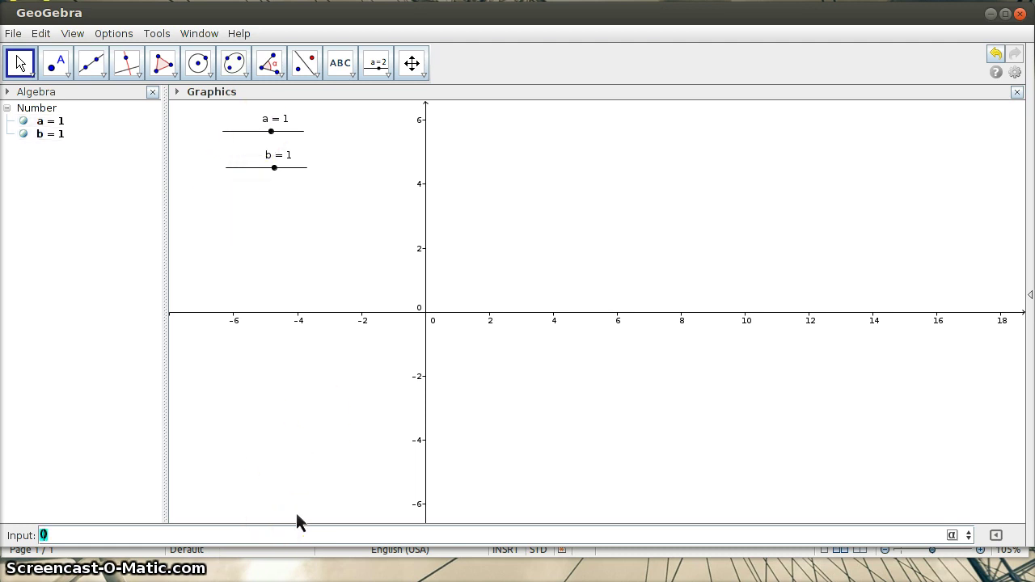
text(,b)
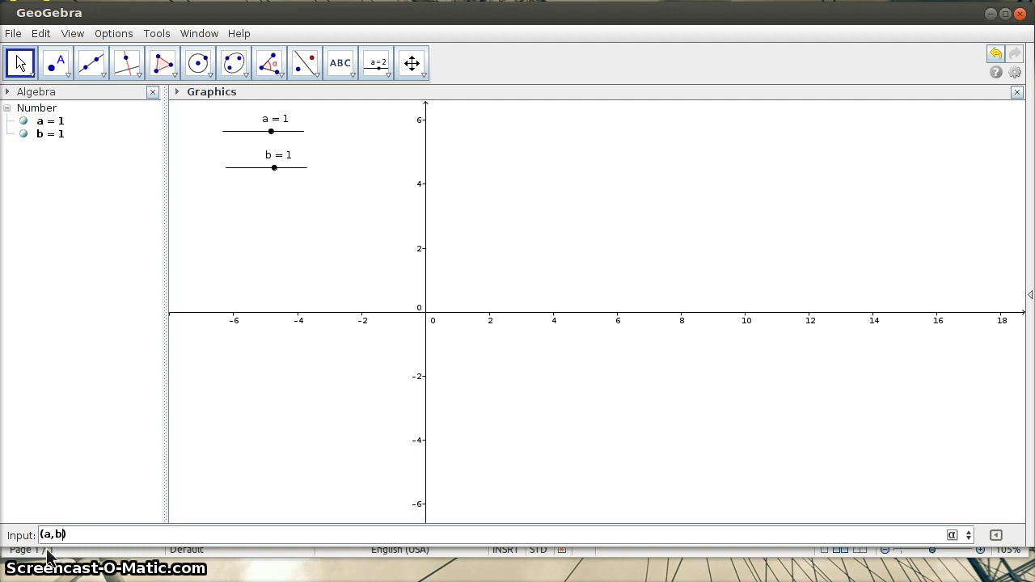
key(Left)
key(Left)
key(Left)
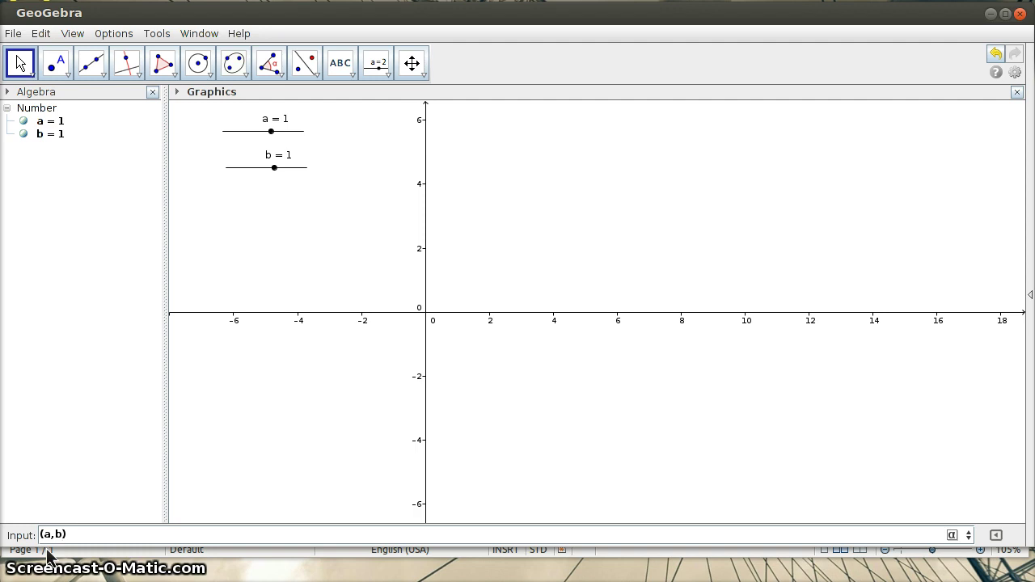
click(139, 540)
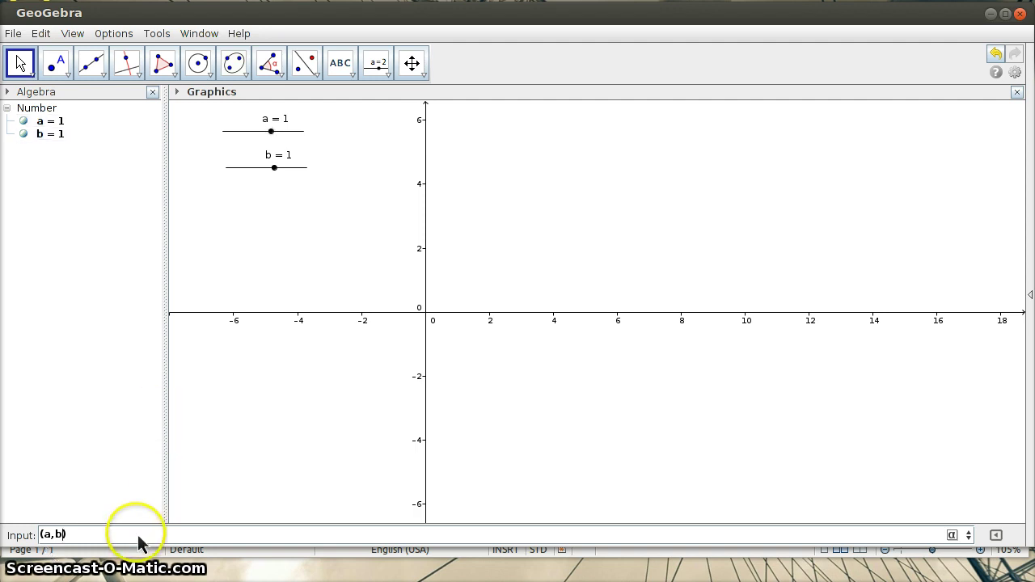
key(Return)
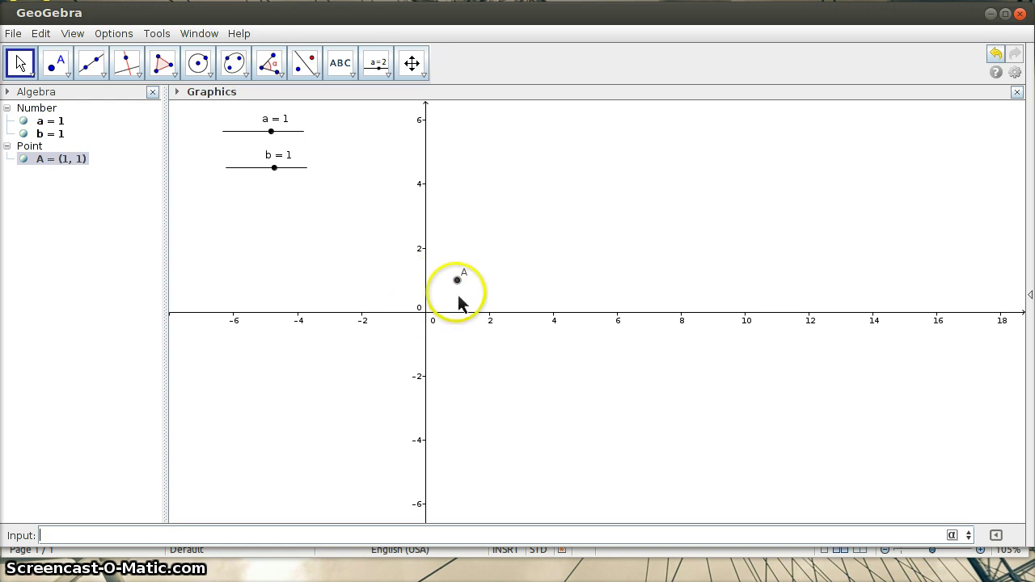
Turn on animation for slider a so point A sweeps horizontally along y = 1.
click(480, 283)
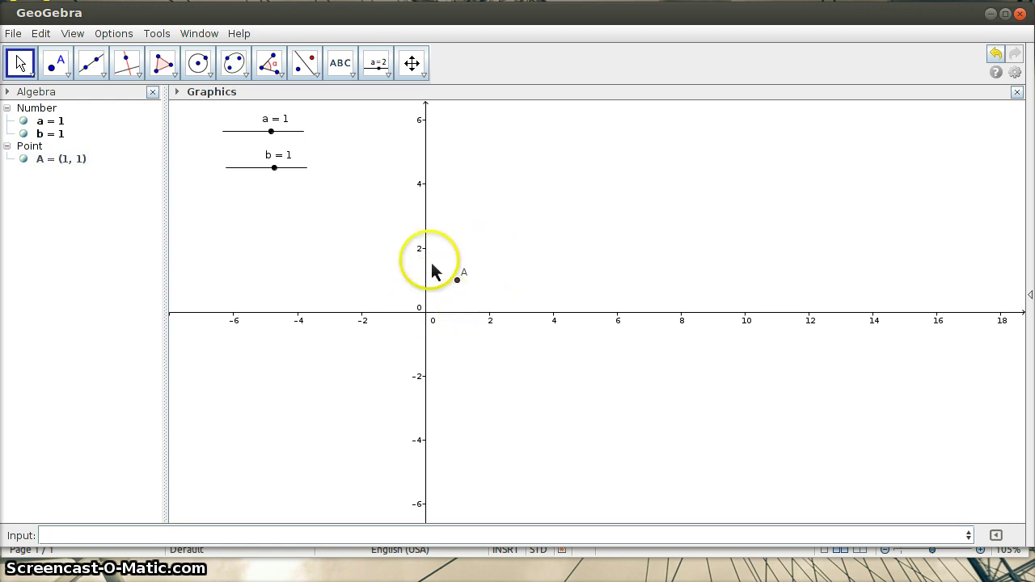
right_click(274, 135)
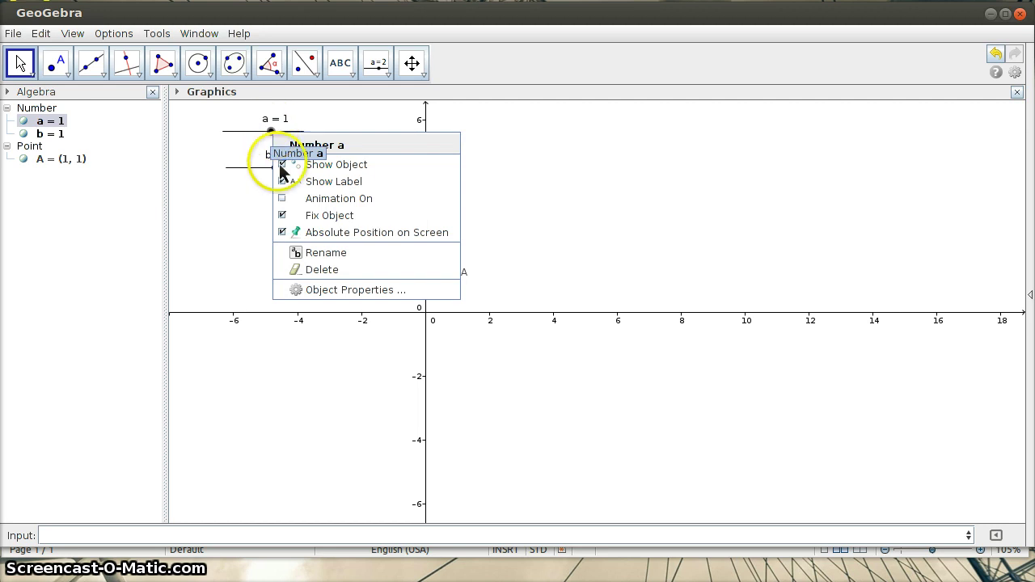
click(282, 202)
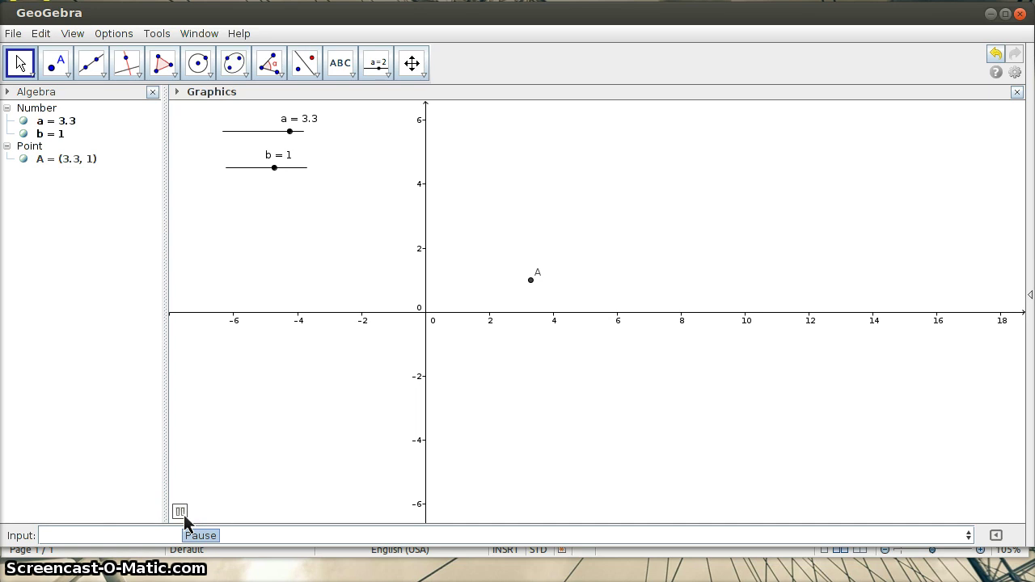
click(182, 513)
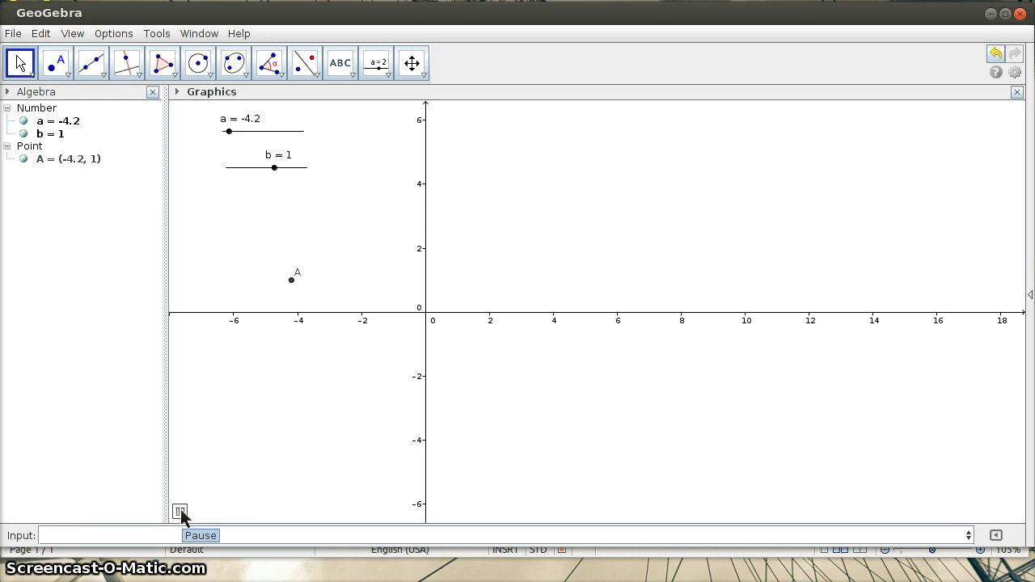
Pause slider a's animation and then resume it.
click(182, 508)
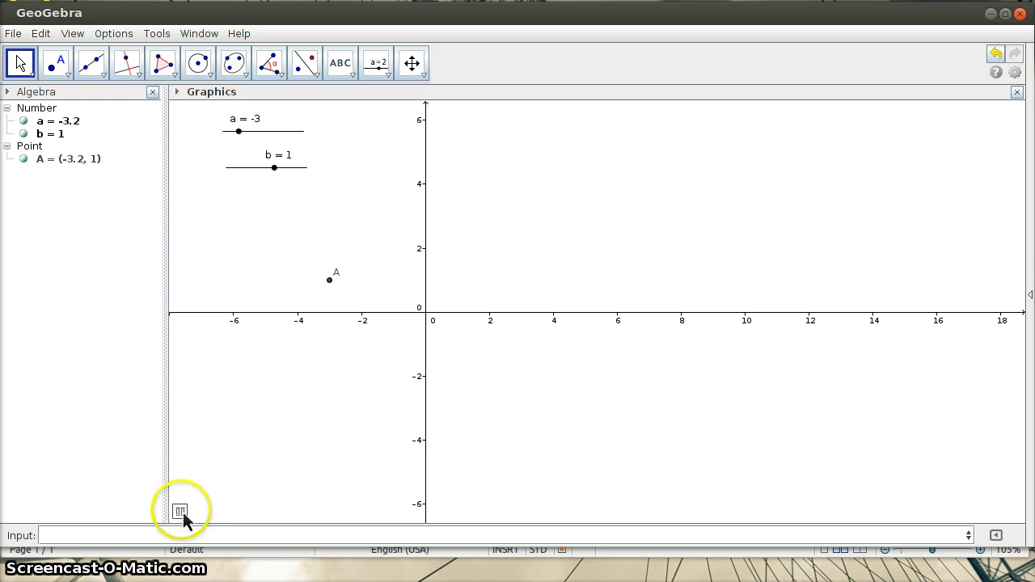
click(180, 513)
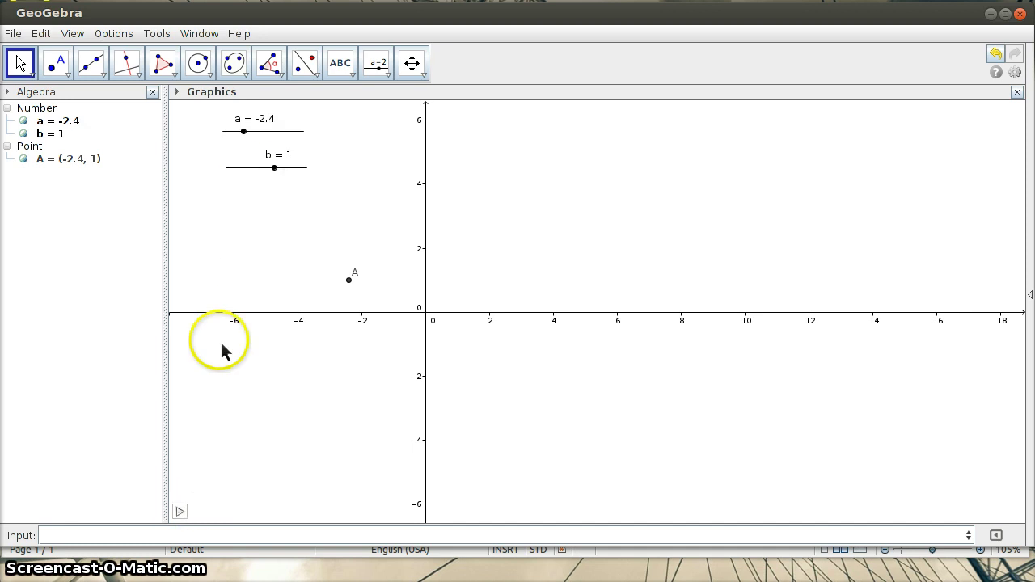
click(180, 513)
Turn on animation for slider b so point A also moves vertically.
click(279, 172)
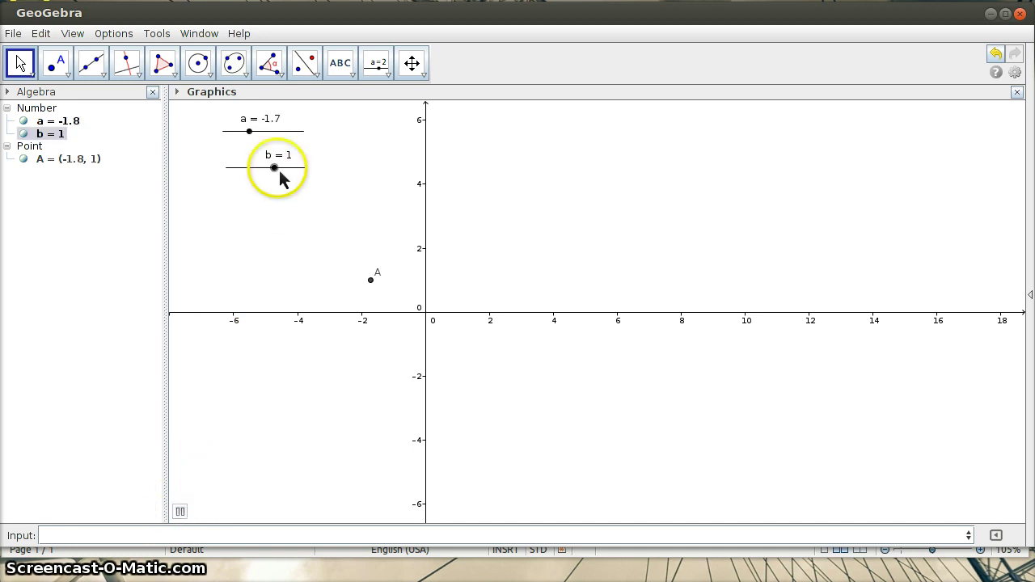
right_click(279, 171)
click(297, 237)
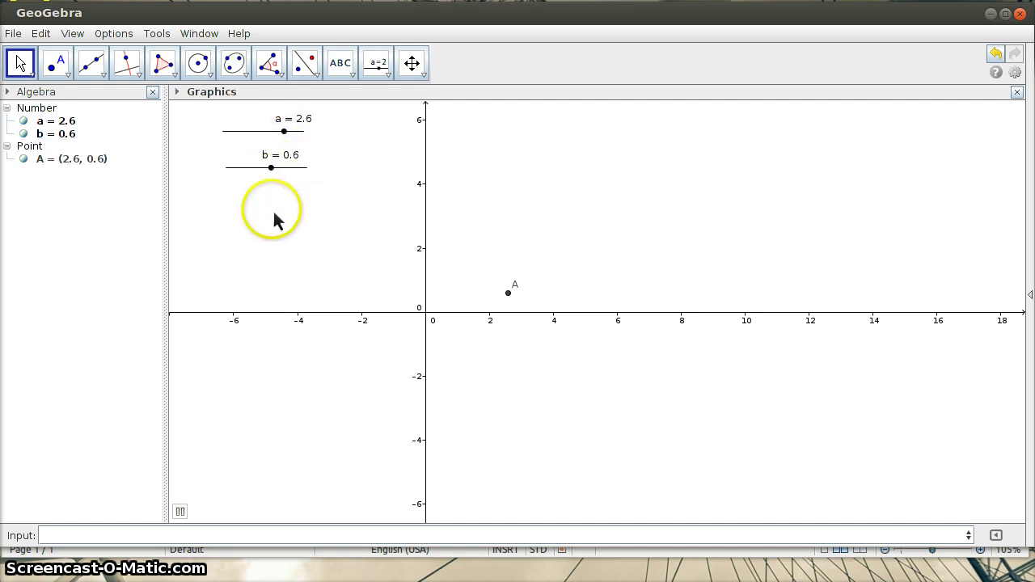
Pause, set a = 0 and b = 0, then resume so A travels along y = x.
click(180, 511)
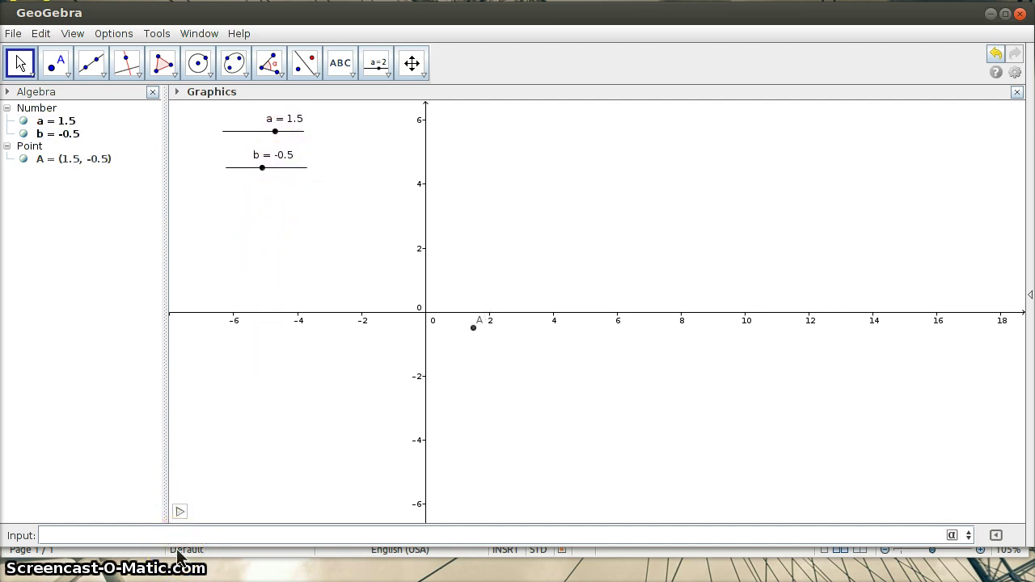
text(a )
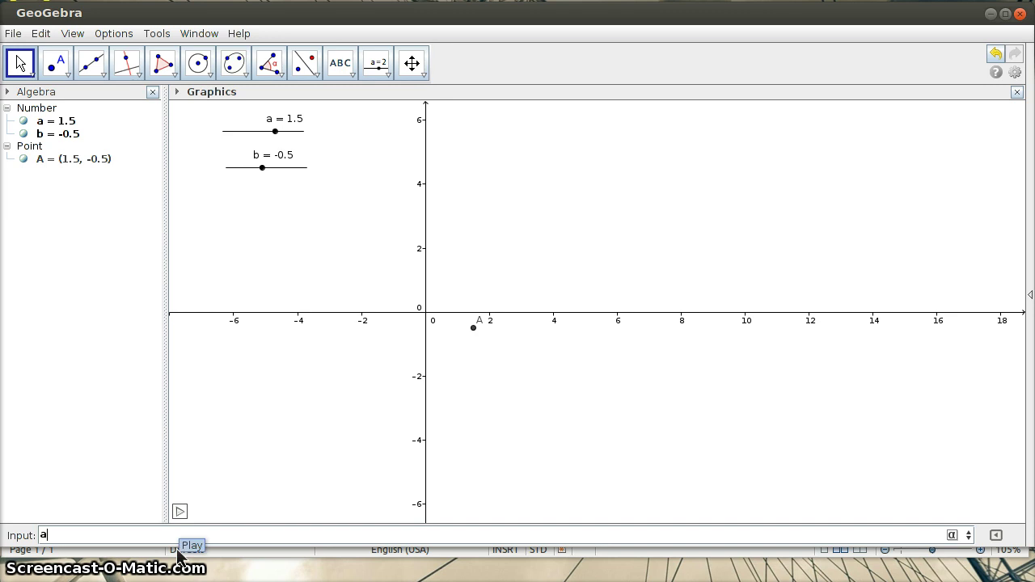
text(= 0)
key(Return)
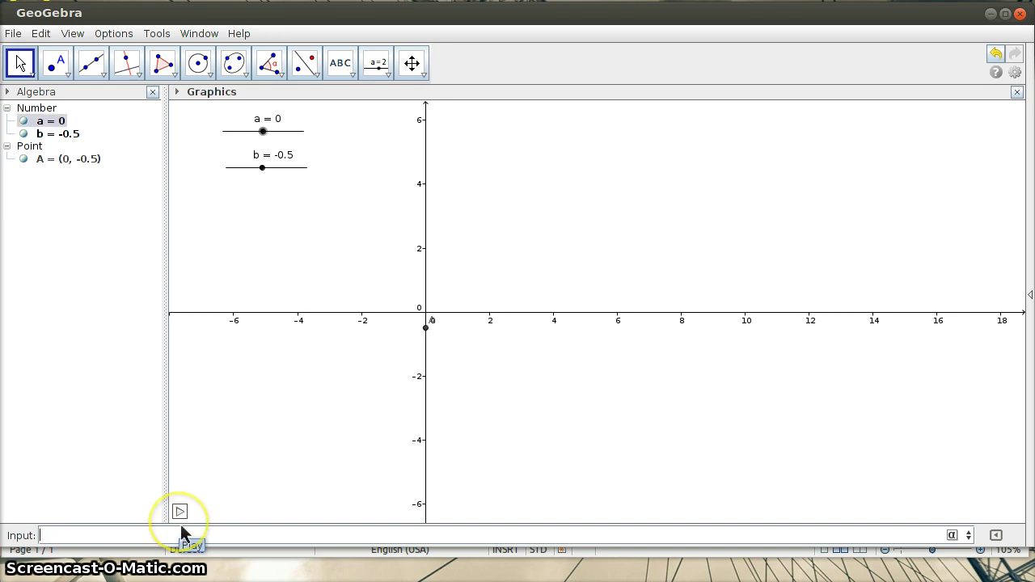
text(b)
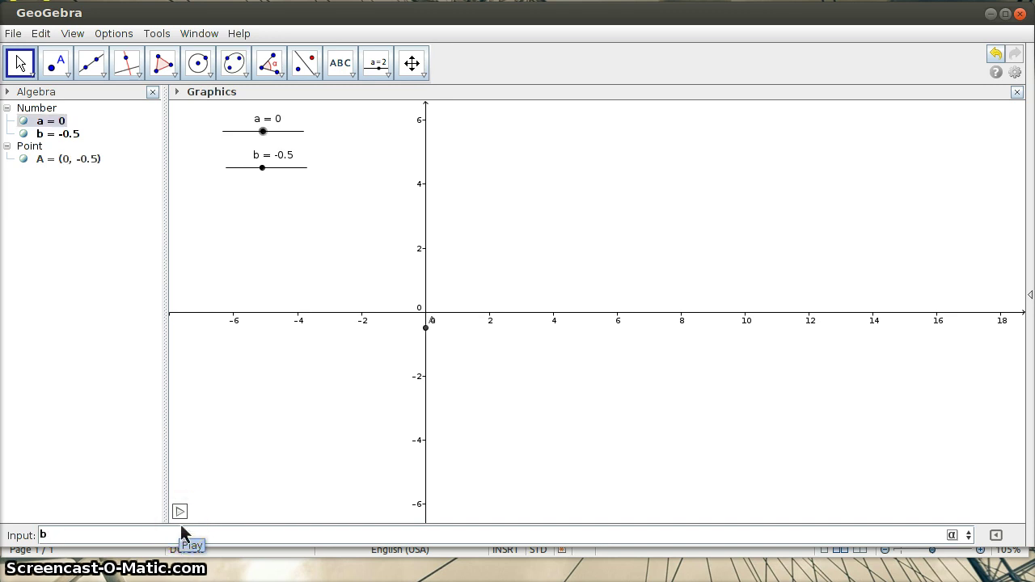
text(=0)
key(Return)
click(458, 524)
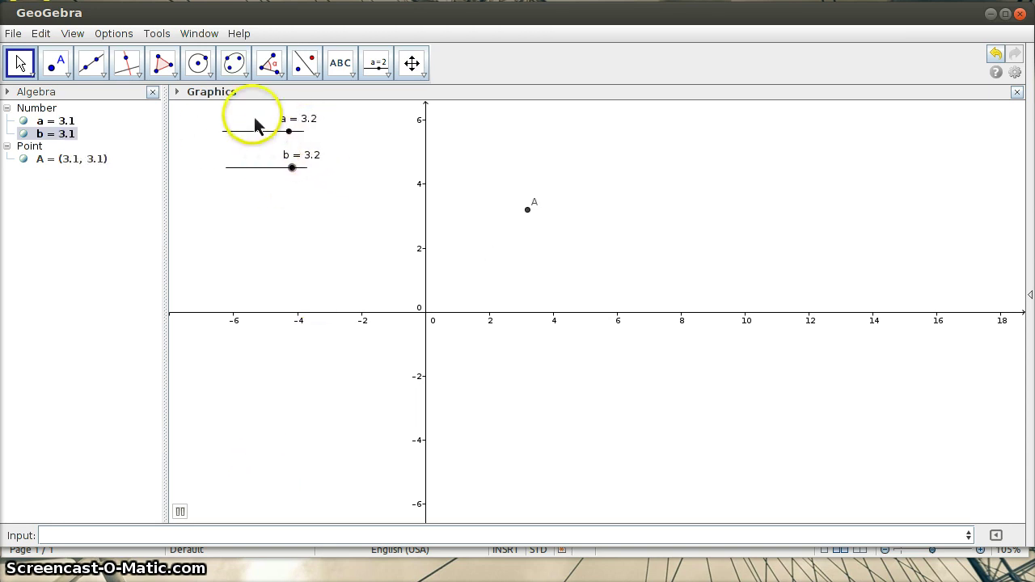
Turn off slider a's animation and pause slider b, leaving A at (4.3, -2.5).
right_click(296, 135)
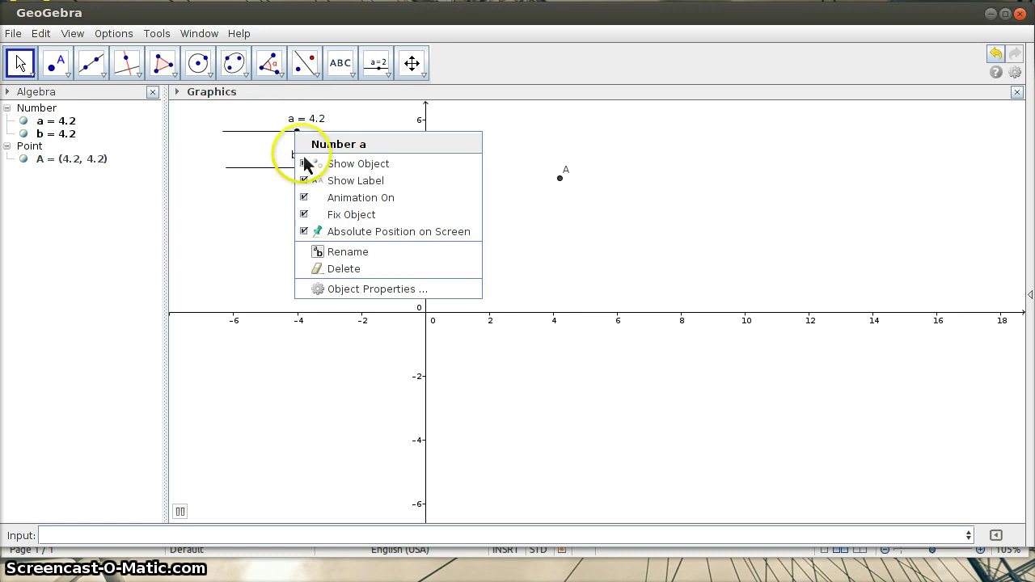
click(306, 200)
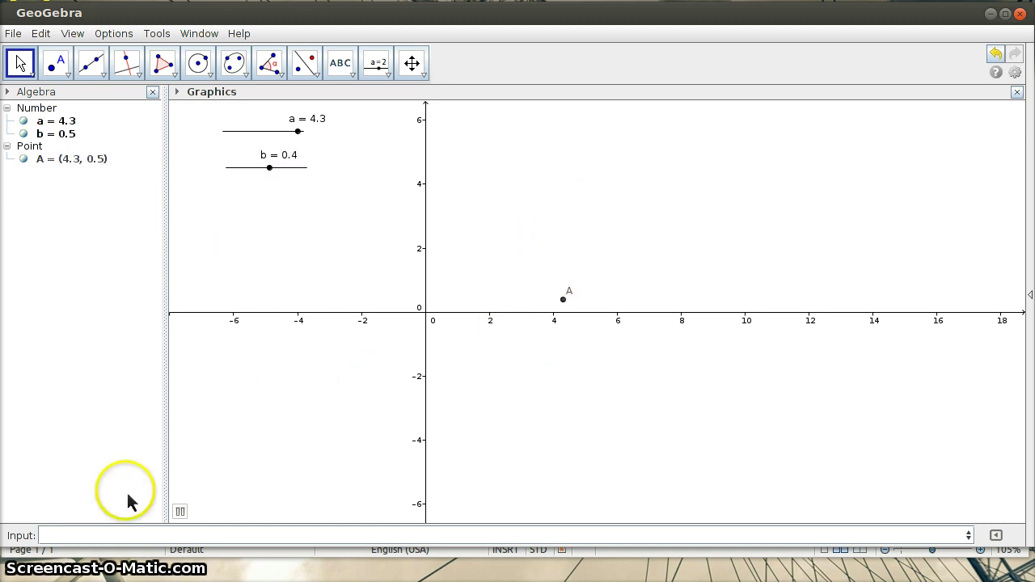
click(181, 514)
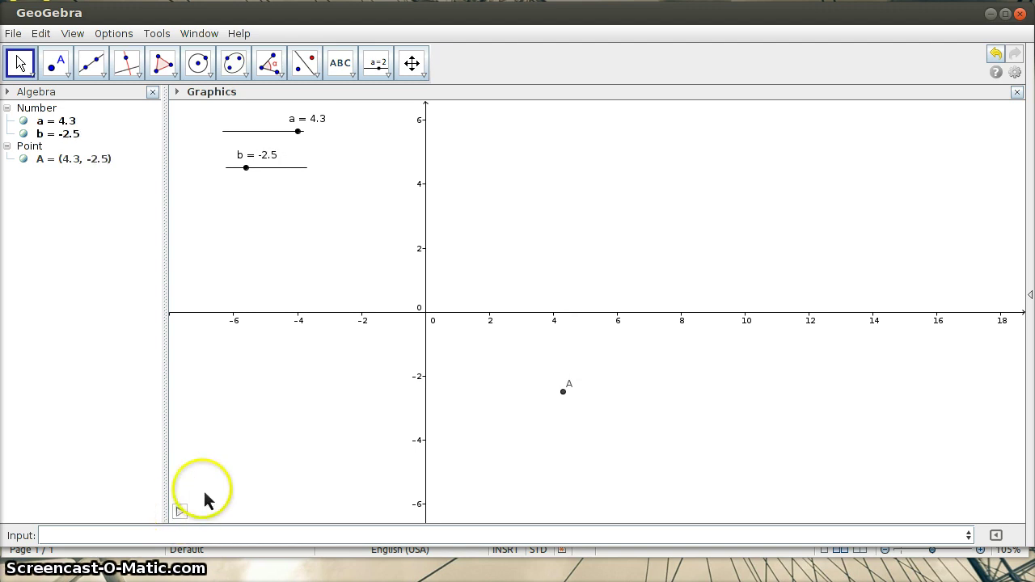
click(278, 155)
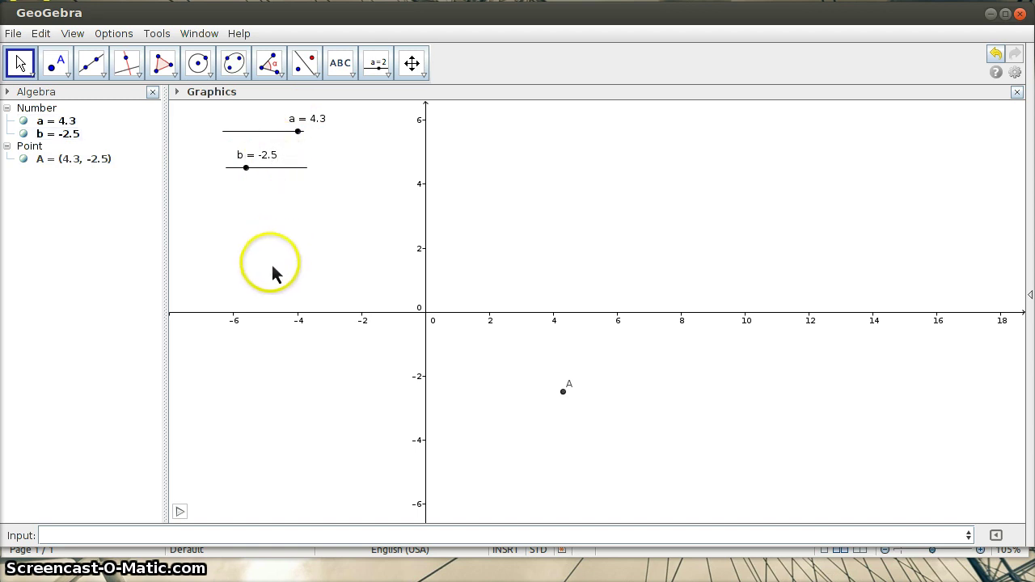